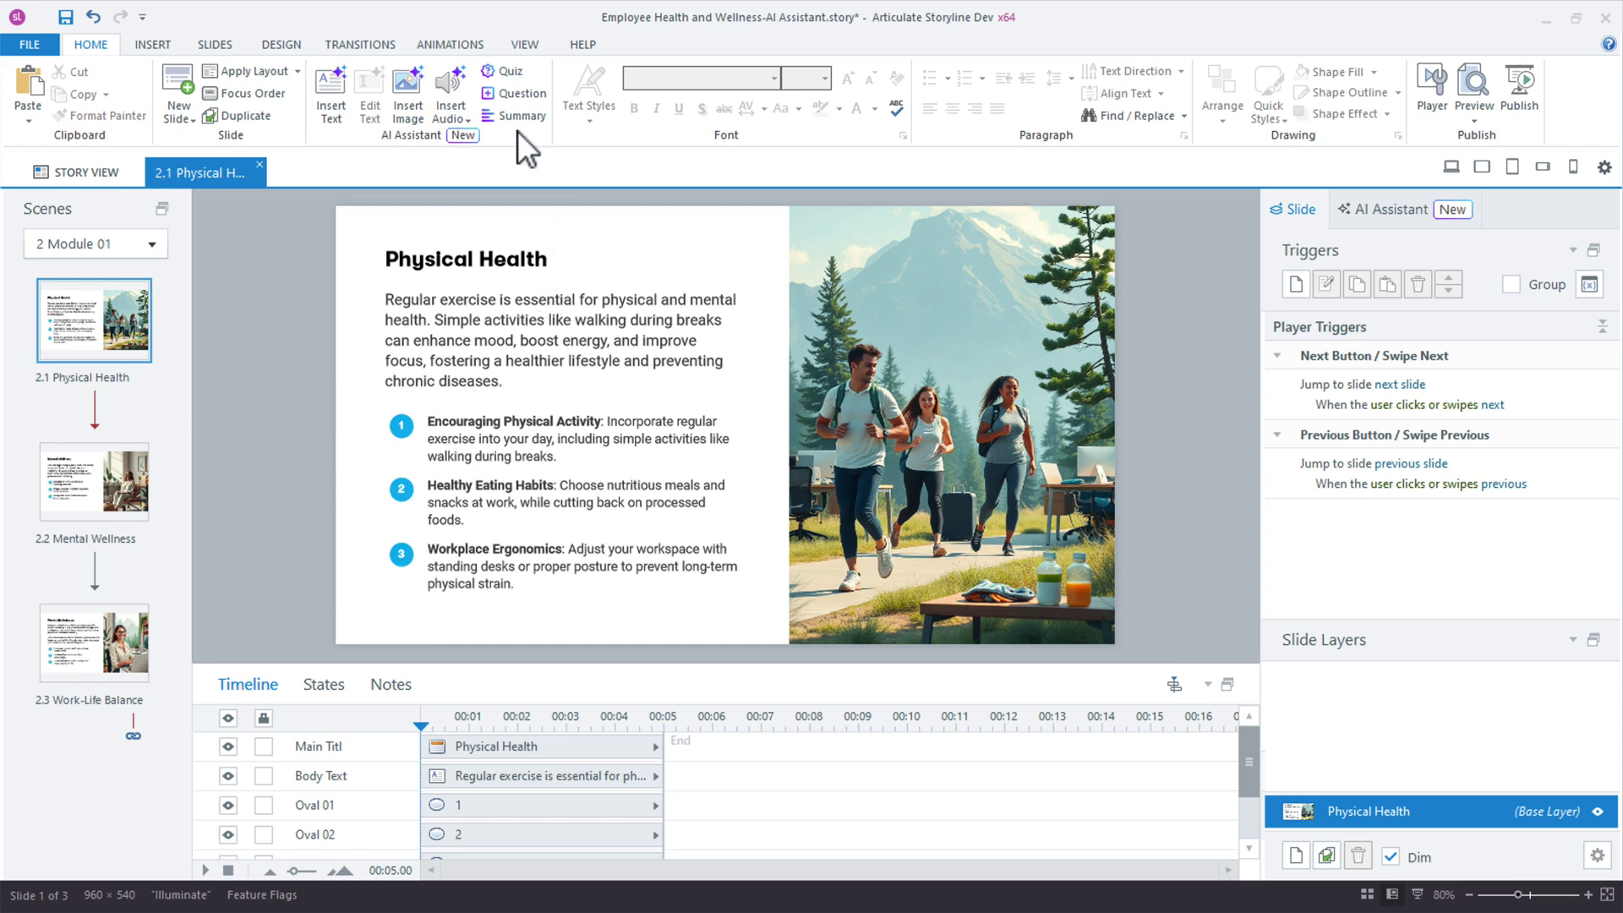
In Generate Question, select Module 01's 2.1 Physical Health slide as source content.
{"action": "left_click", "coordinate": [502, 98]}
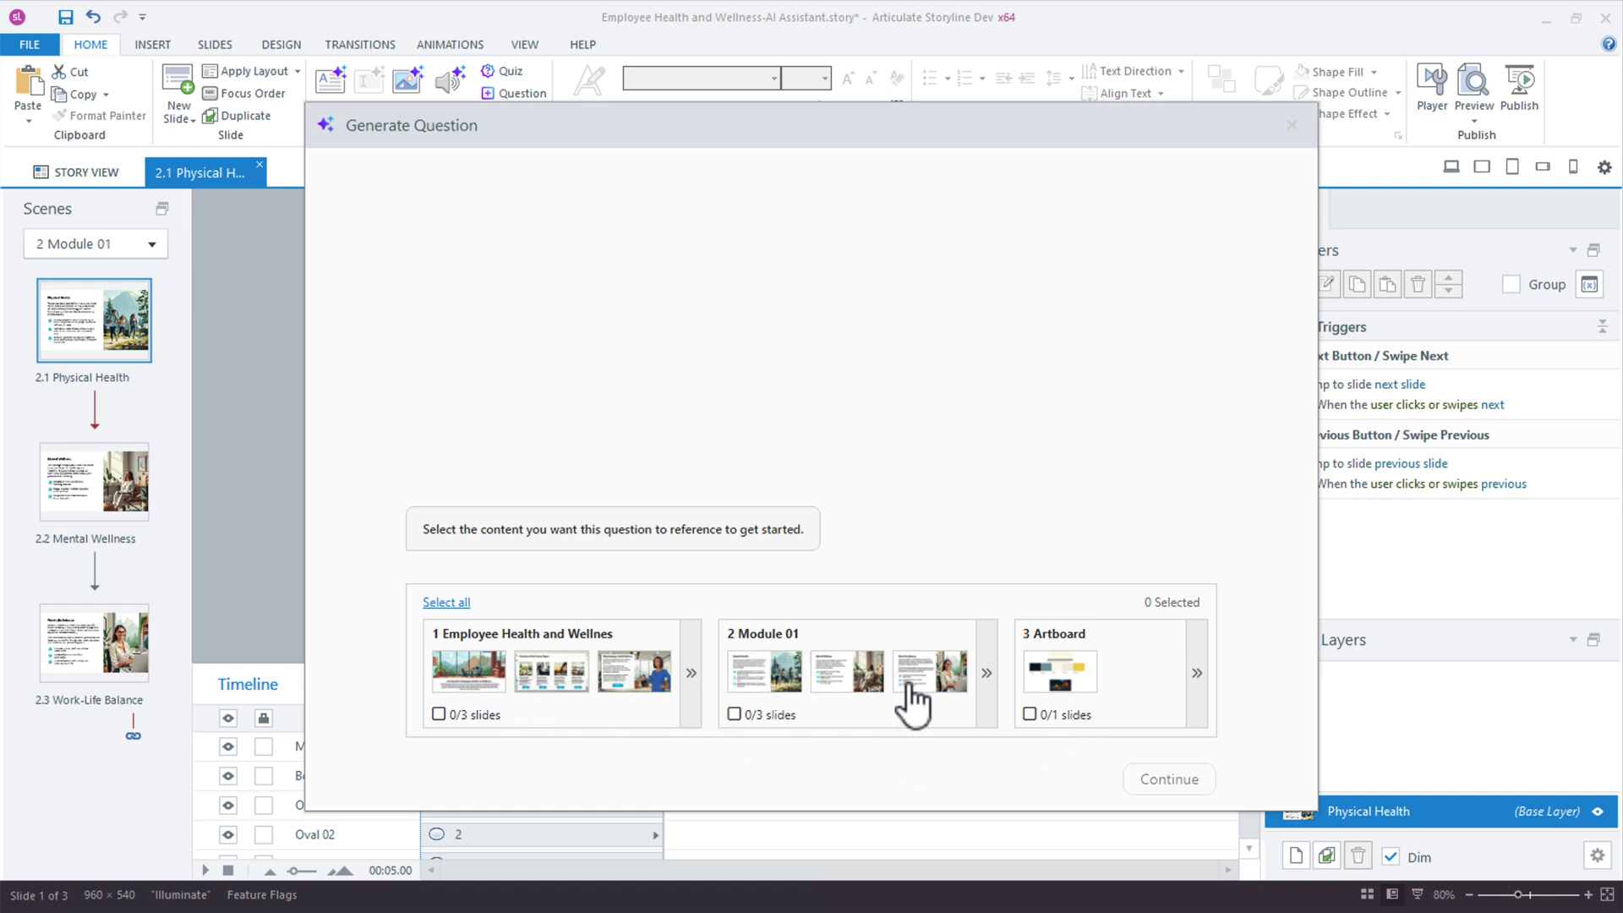
{"action": "left_click", "coordinate": [986, 672]}
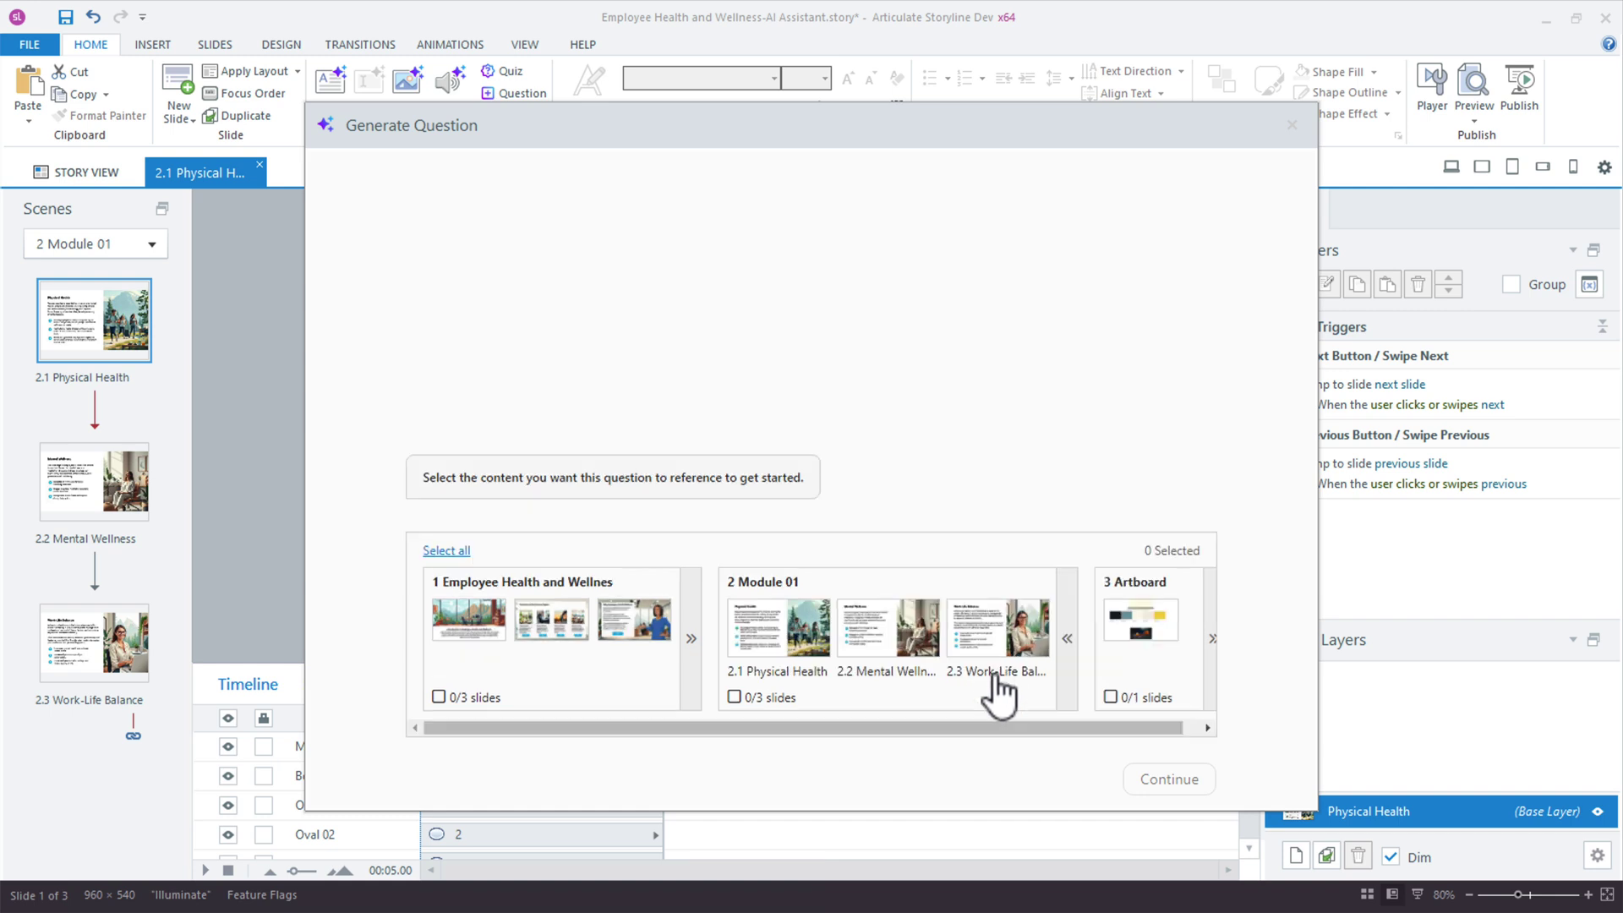
{"action": "left_click", "coordinate": [779, 635]}
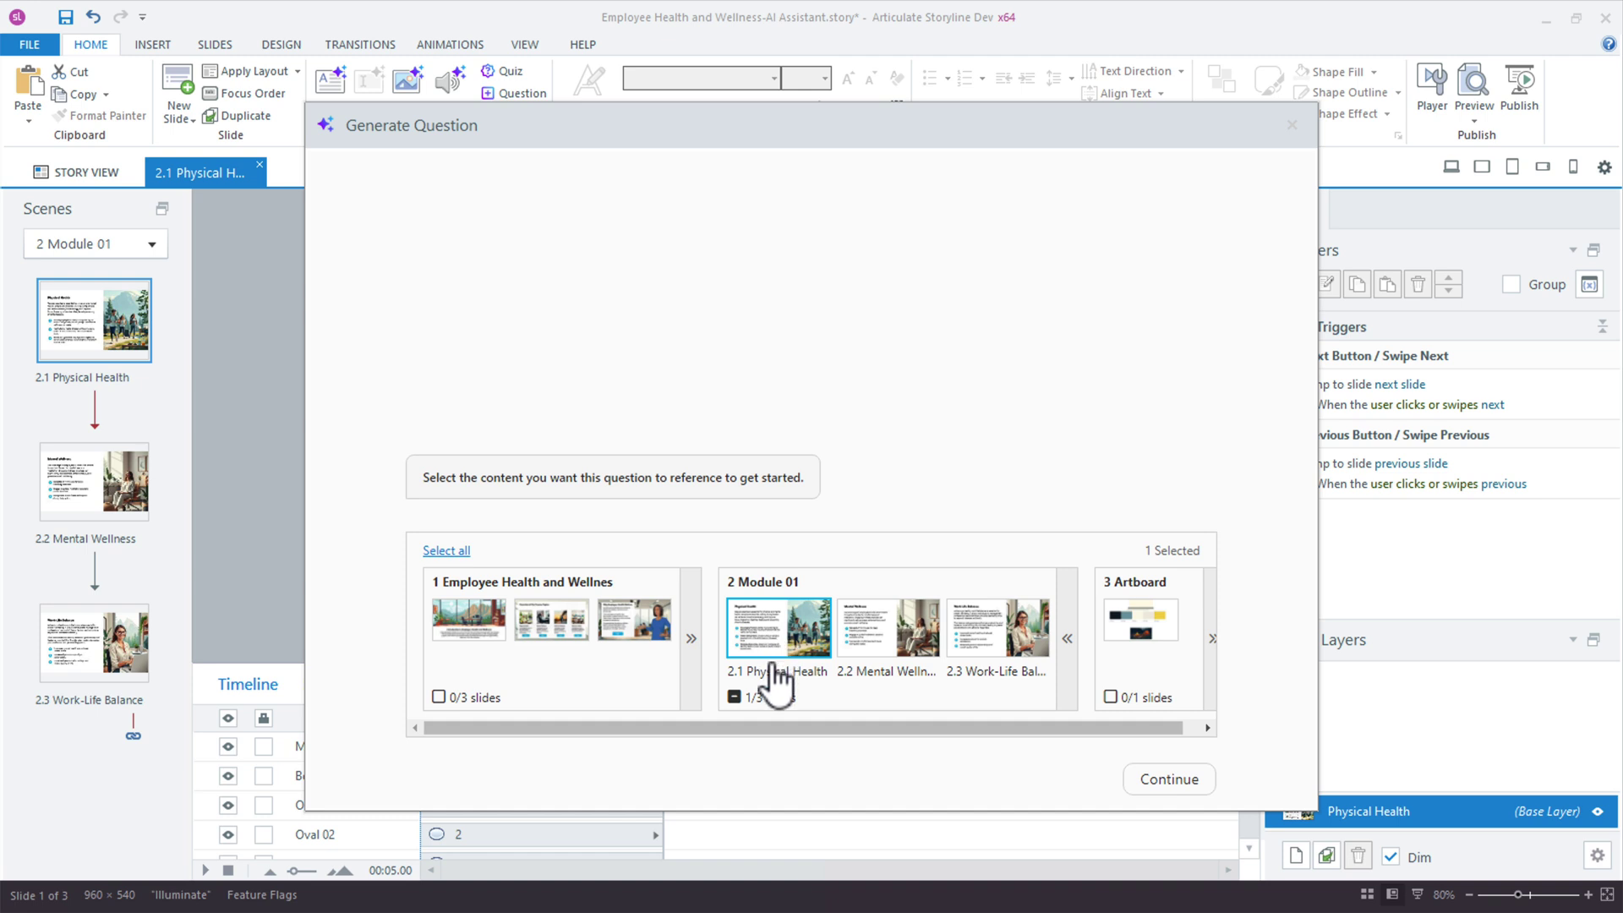
Submit 'physical health and workplace performance' as the question topic.
{"action": "left_click", "coordinate": [1168, 779]}
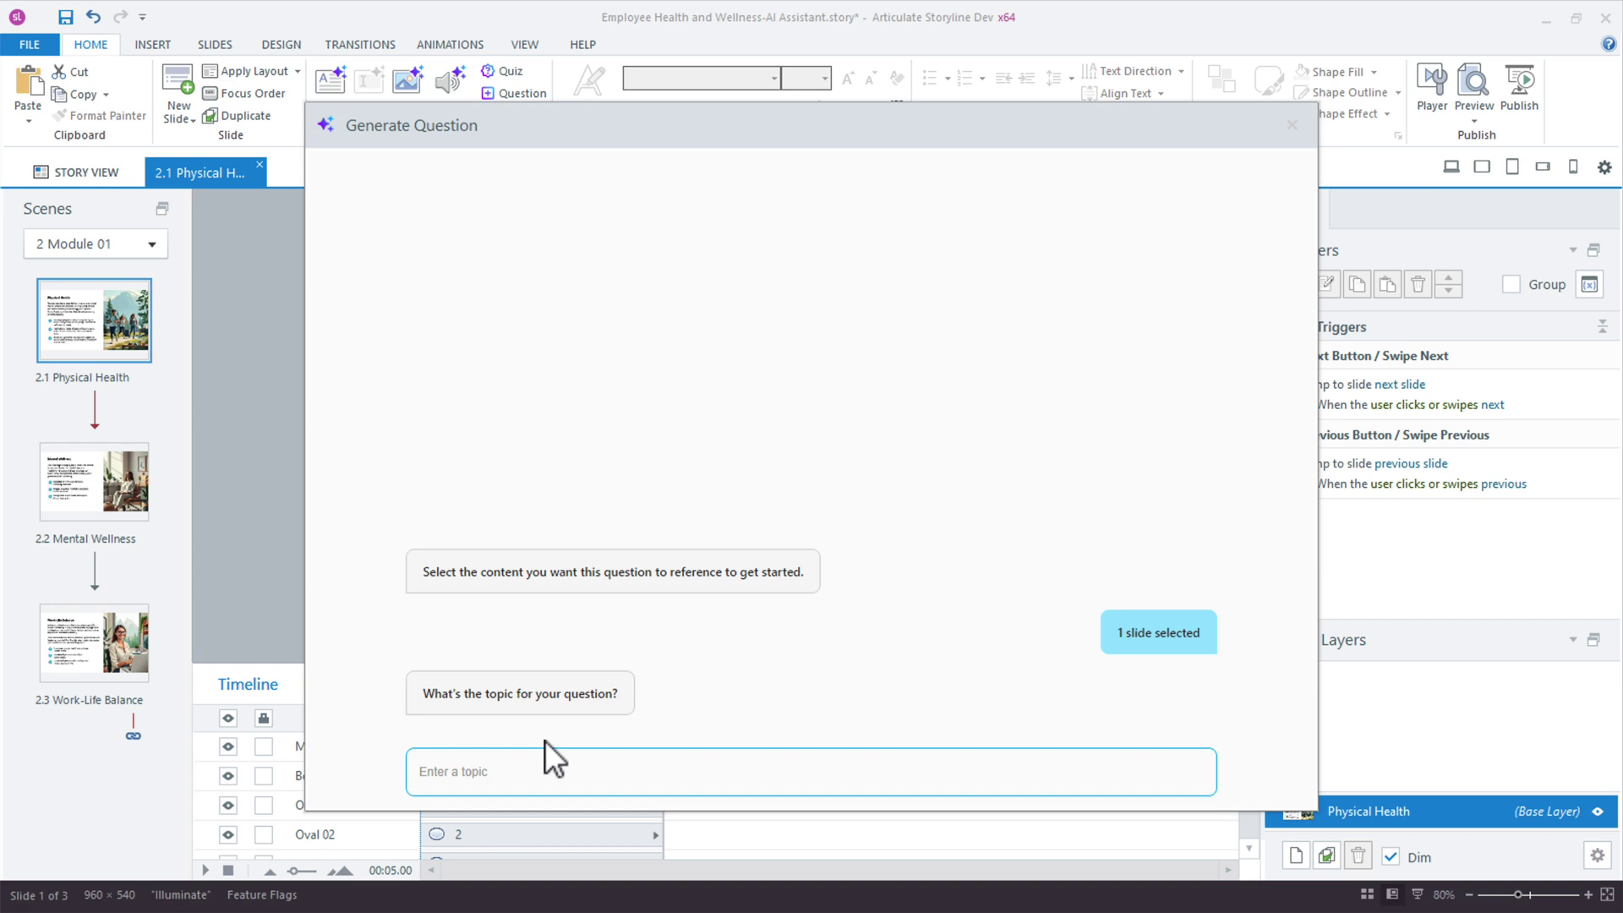
{"action": "type", "text": "physical h e"}
{"action": "key", "text": "BackSpace"}
{"action": "key", "text": "BackSpace"}
{"action": "type", "text": "ealth and"}
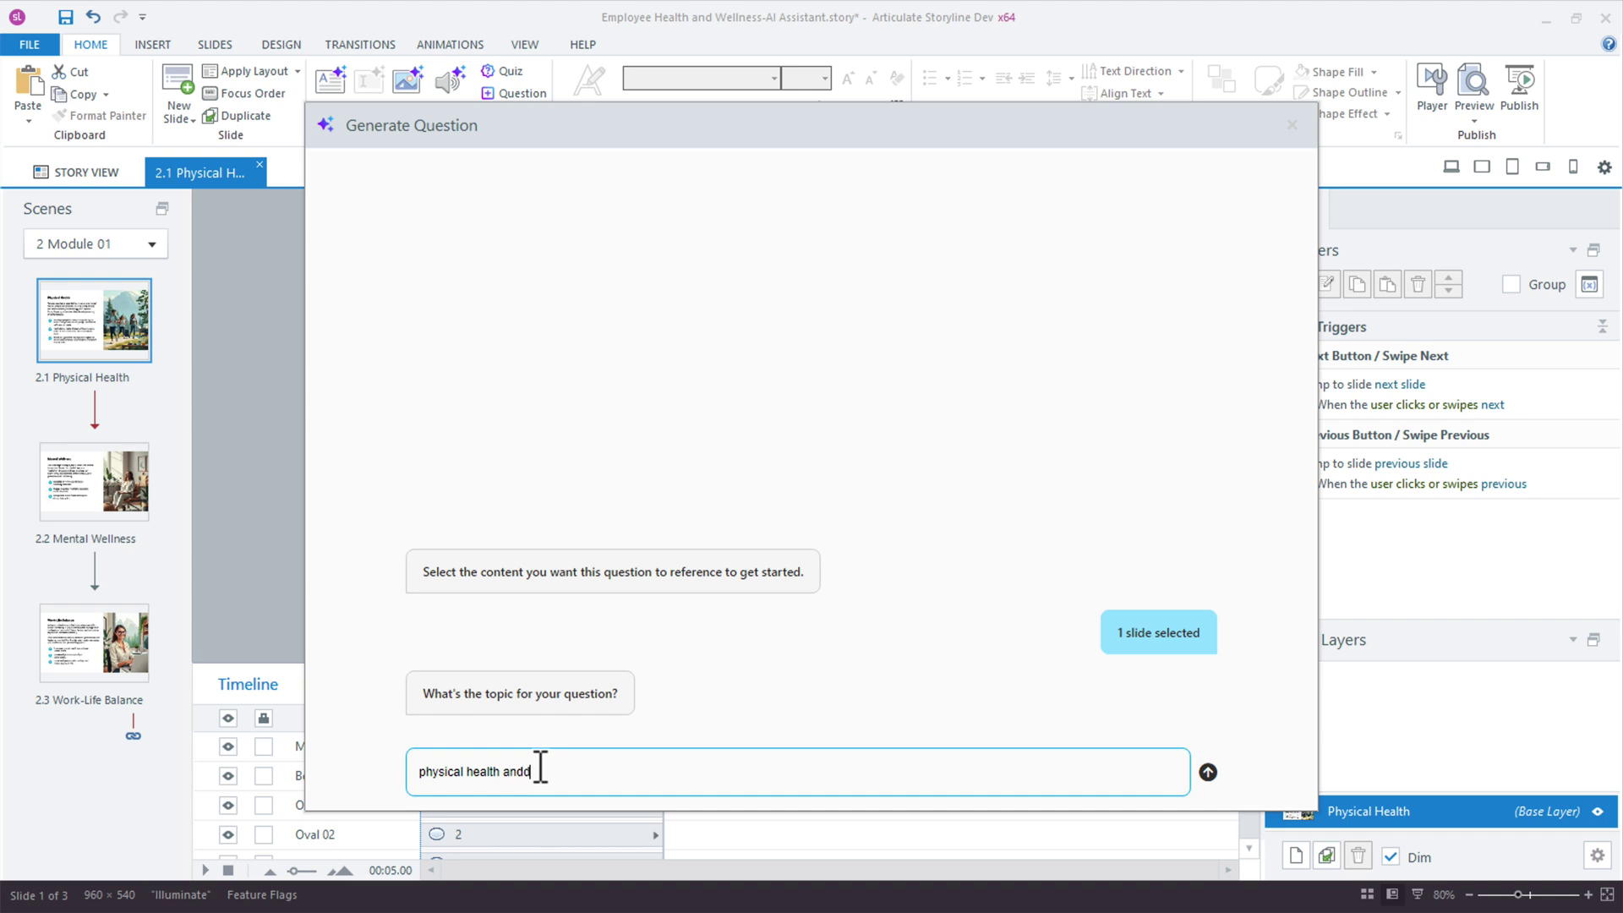
{"action": "type", "text": " workplace performanc"}
{"action": "type", "text": "e"}
{"action": "left_click", "coordinate": [1208, 774]}
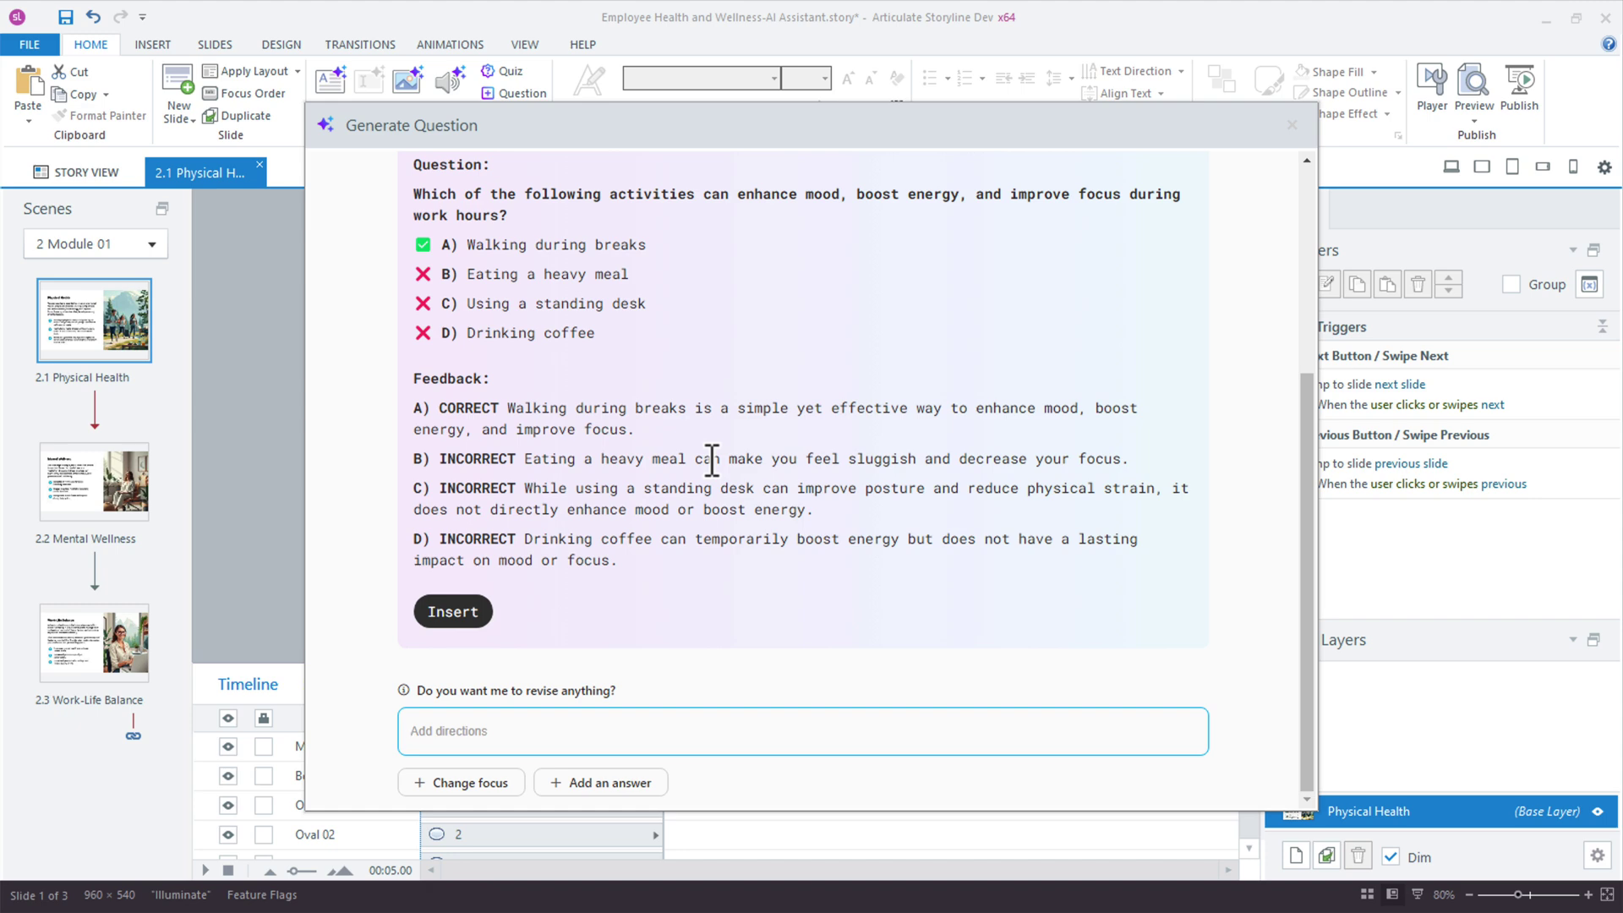
Insert the generated mood-and-focus multiple-choice question as slide 2.2 after Physical Health.
{"action": "left_click", "coordinate": [453, 611]}
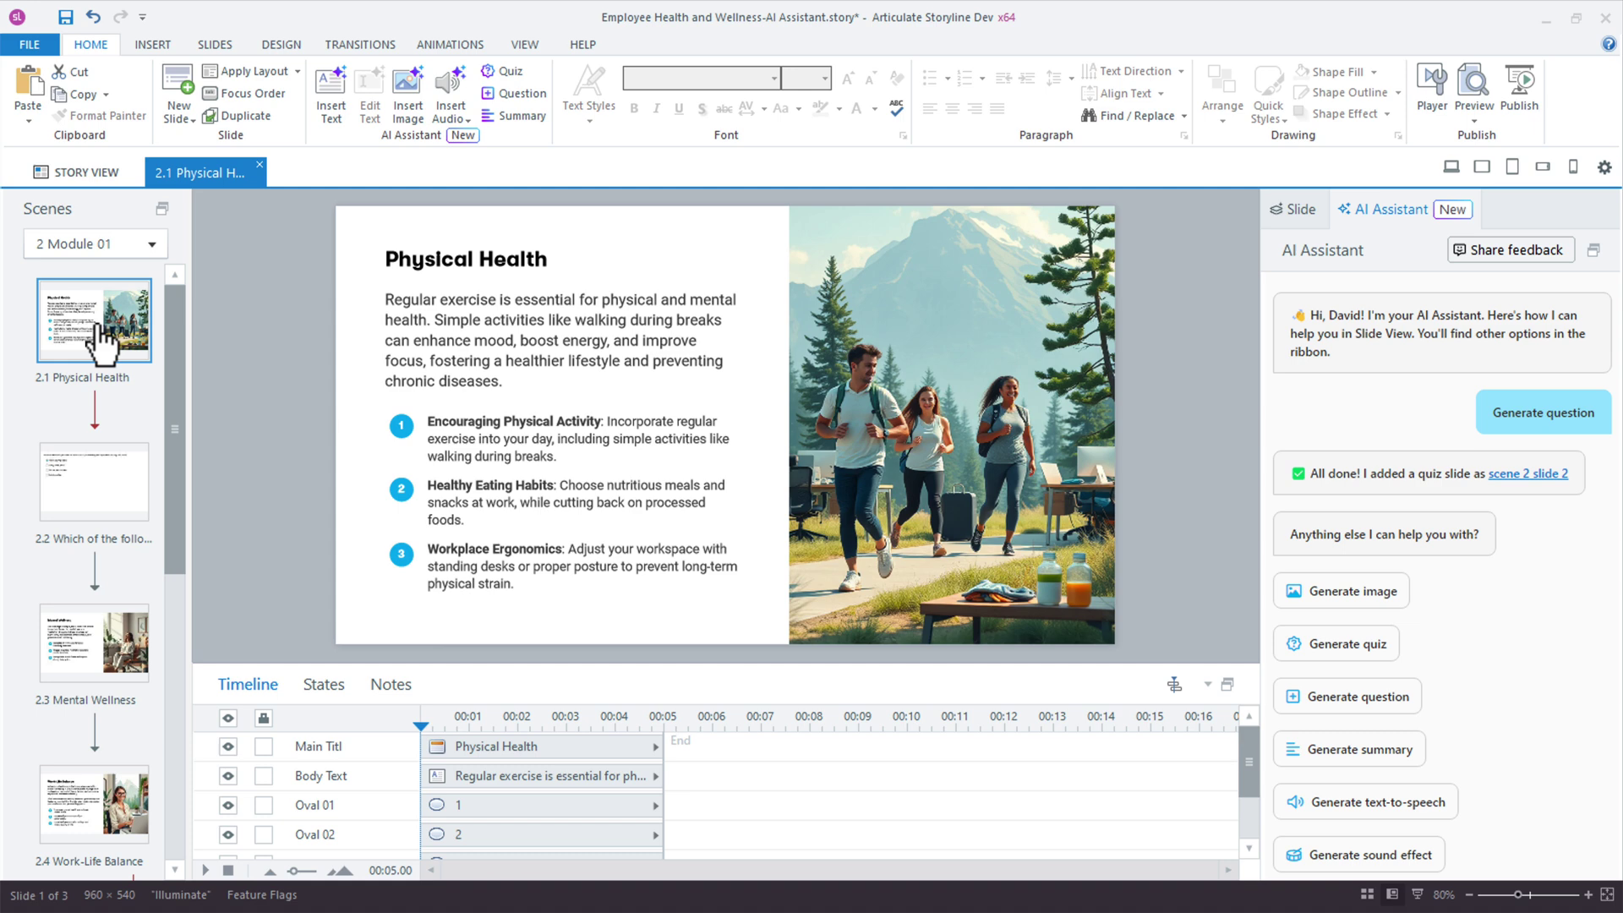
Open quiz slide 2.2 from the Scenes panel.
{"action": "left_click", "coordinate": [95, 482]}
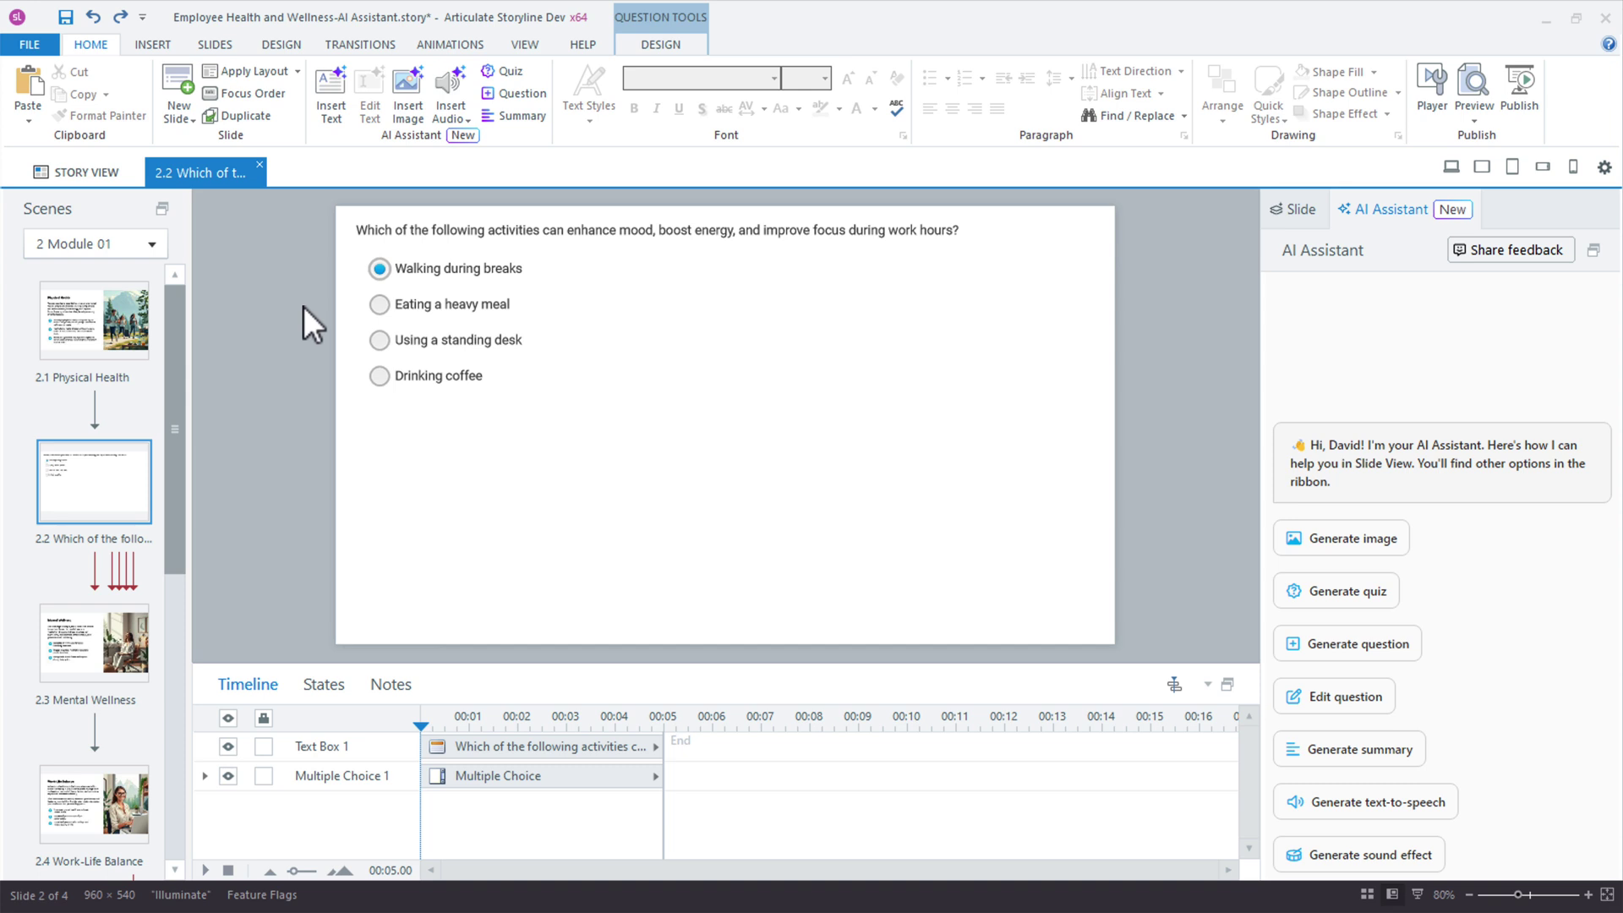
Apply a question layout with a large bold title and illustrated character to the slide.
{"action": "right_click", "coordinate": [303, 306]}
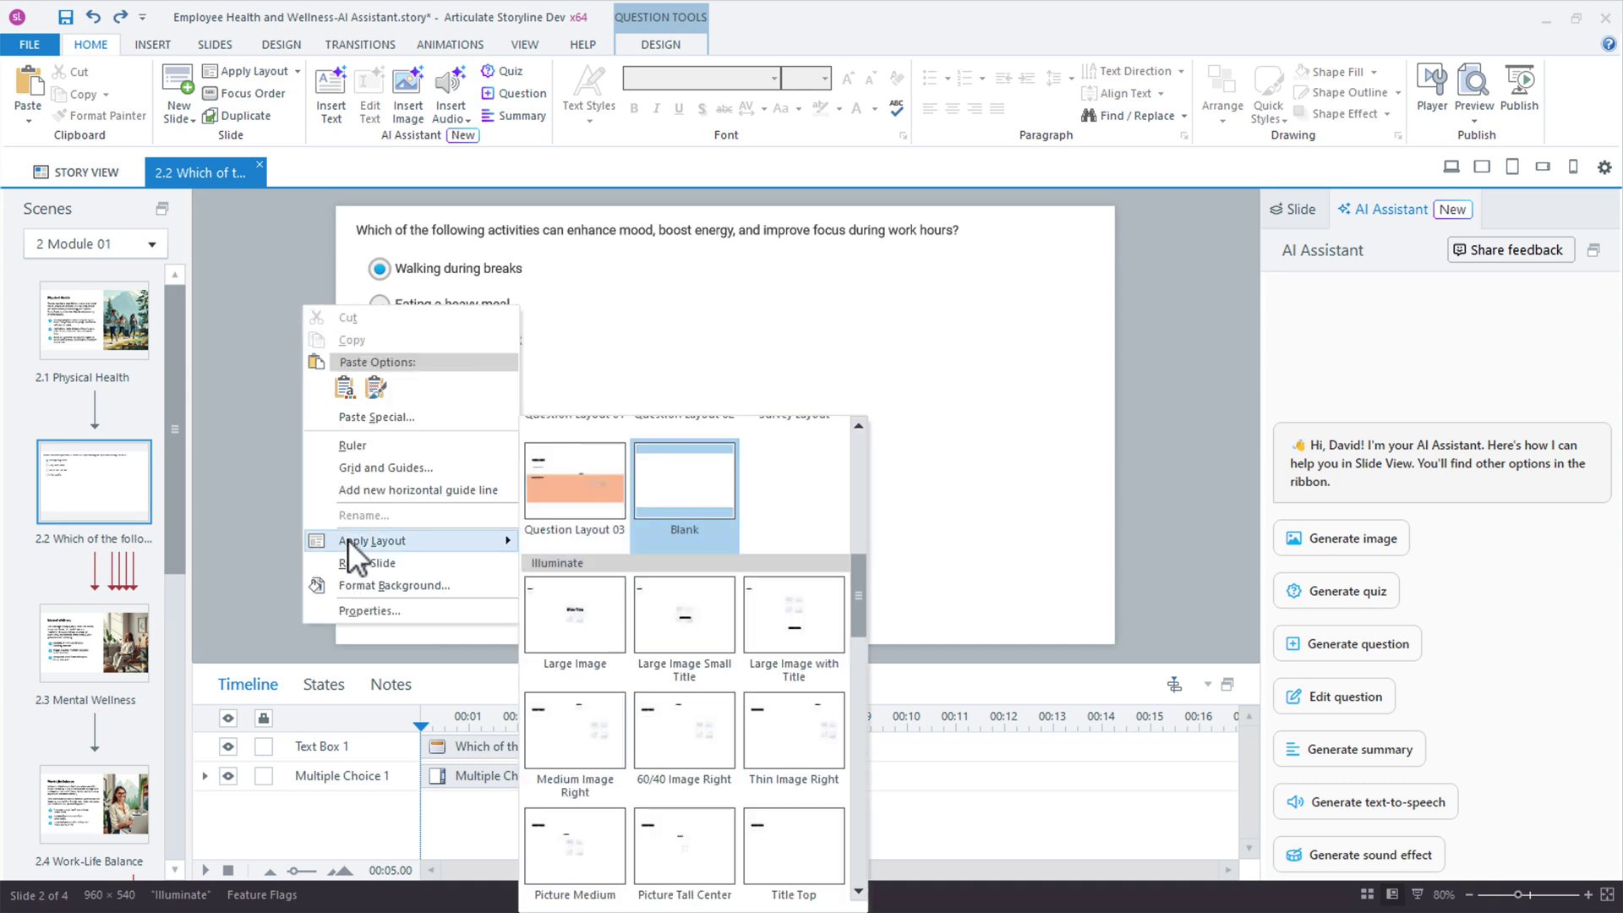
{"action": "scroll", "coordinate": [711, 613], "scroll_direction": "up", "scroll_amount": 2}
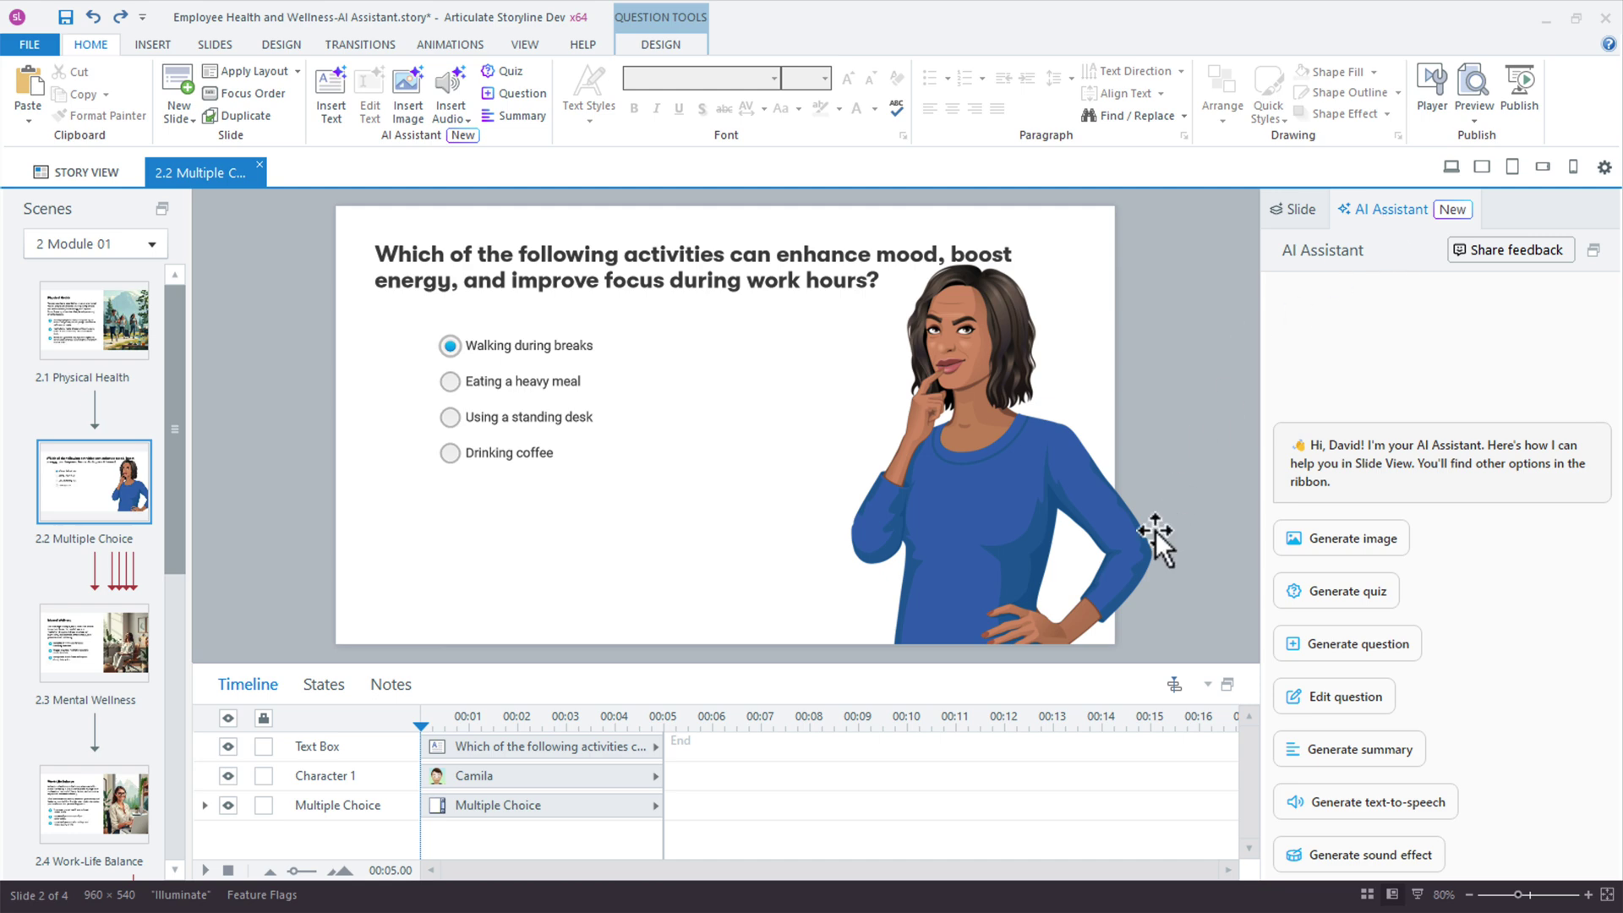
Ask the AI to refocus the question on good ergonomic practice to reduce strain.
{"action": "left_click", "coordinate": [1334, 696]}
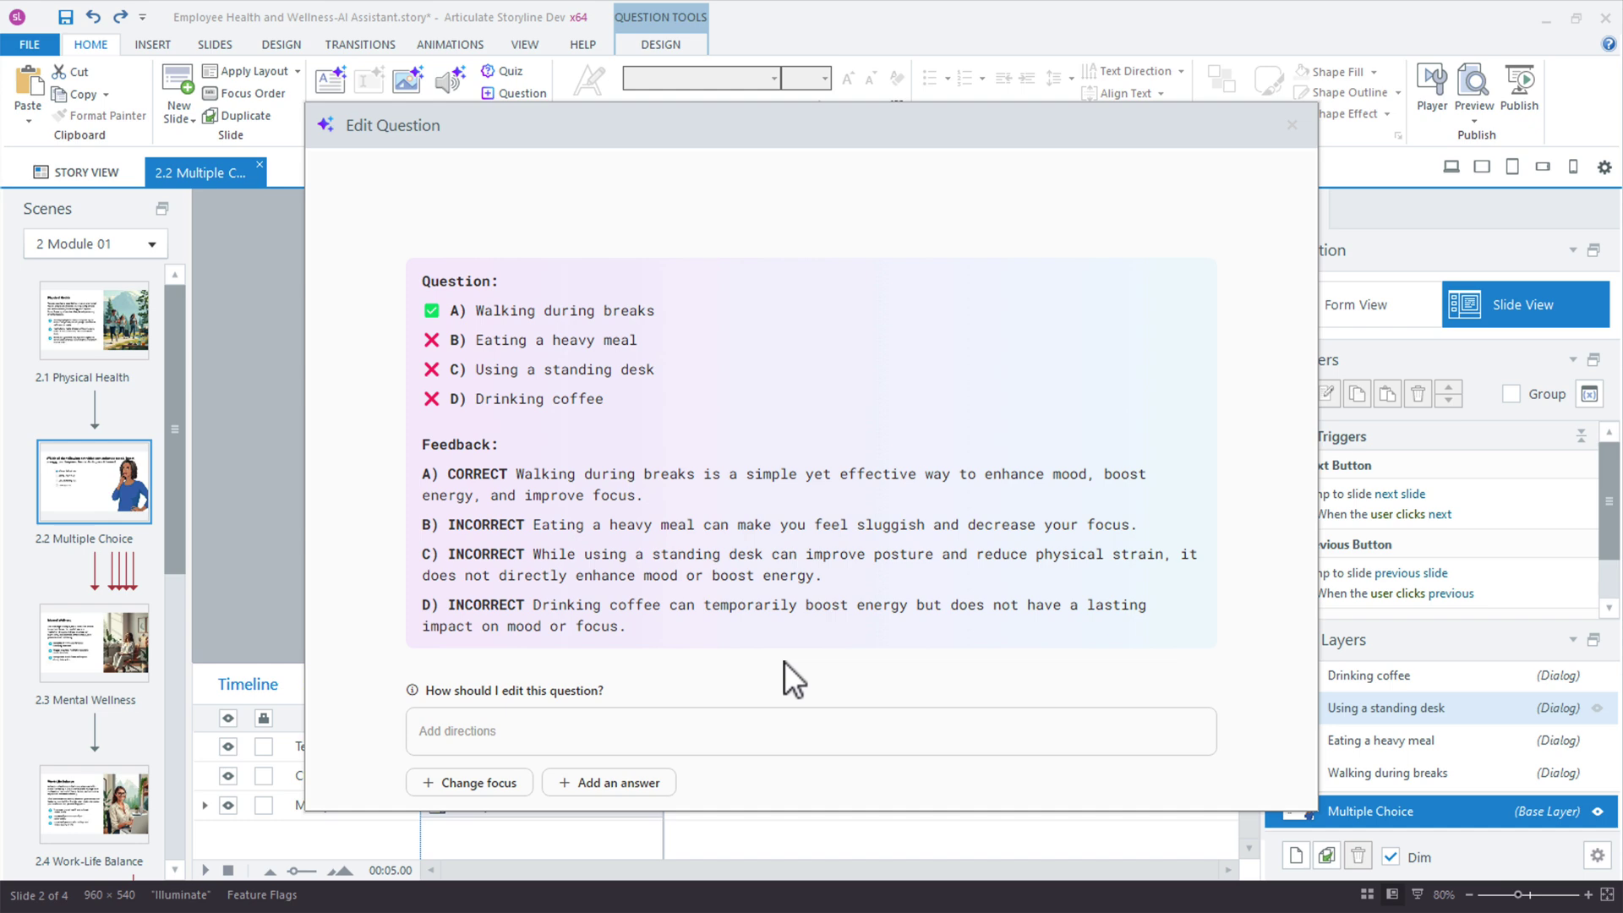
{"action": "left_click", "coordinate": [507, 786]}
{"action": "type", "text": "Focus more on: ergonomic"}
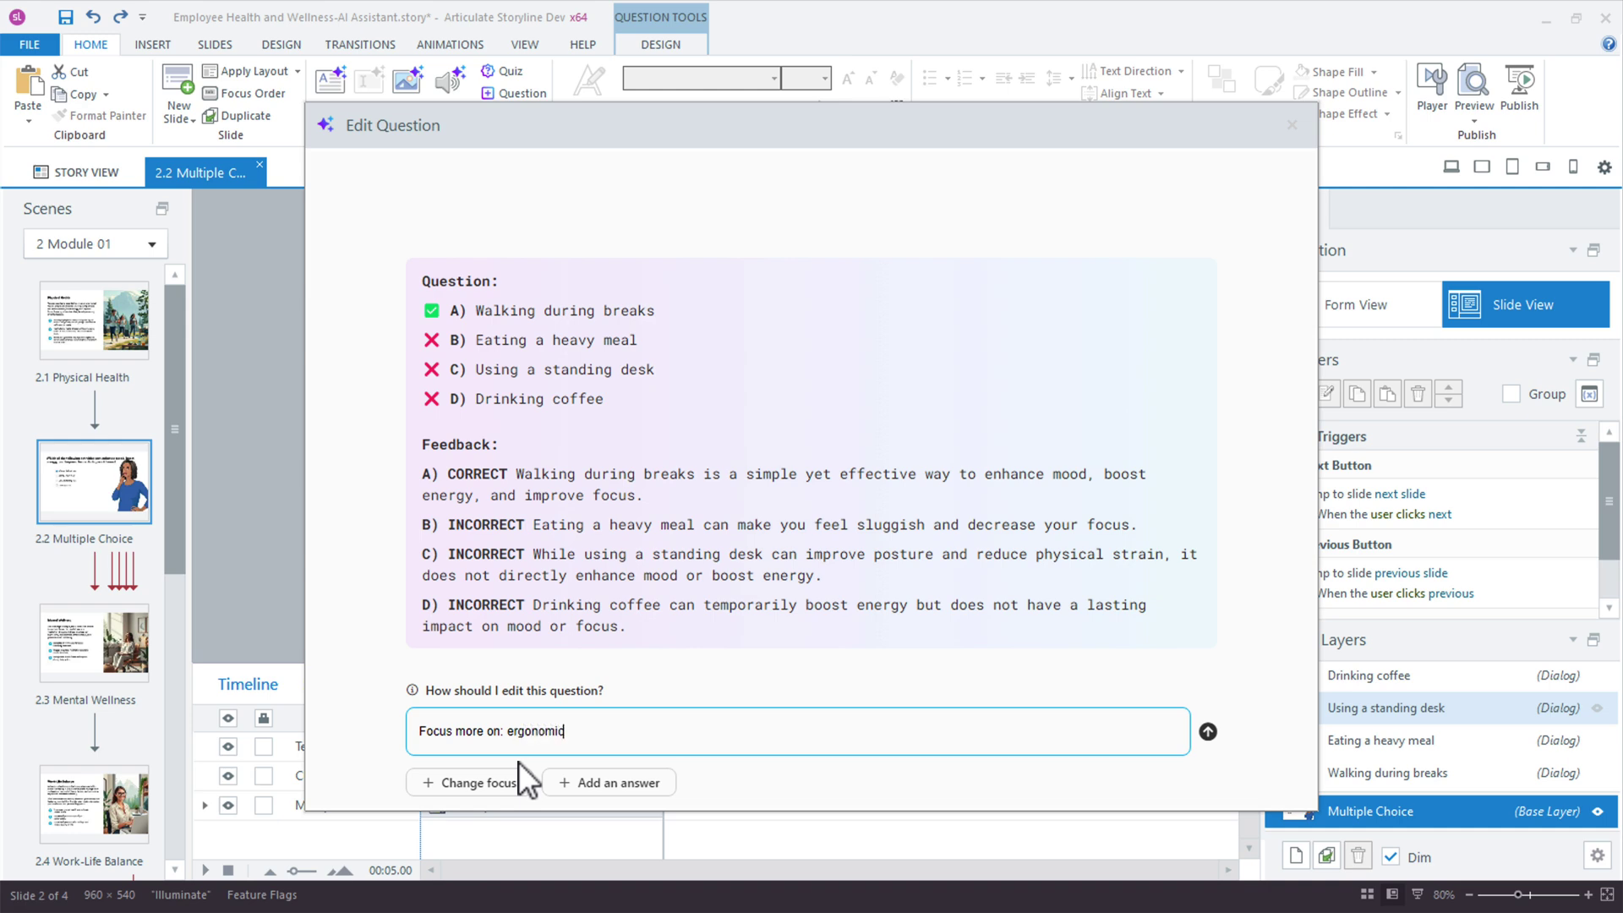
{"action": "type", "text": "s at work"}
{"action": "key", "text": "Return"}
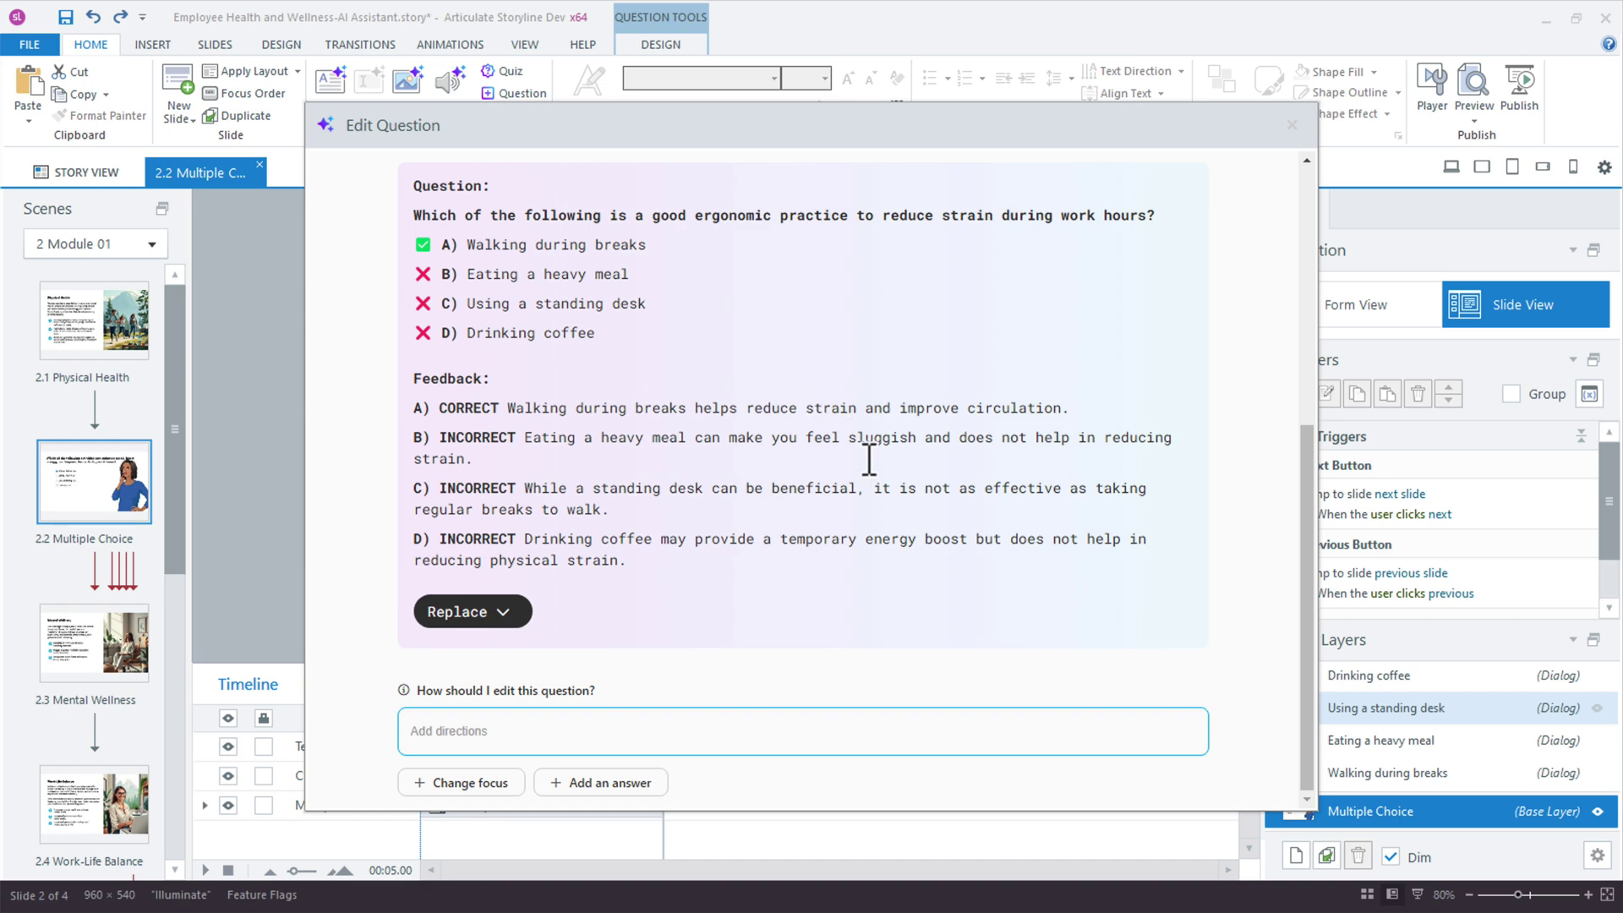
Replace slide 2.2's question with the revised ergonomic-practice version.
{"action": "left_click", "coordinate": [458, 612]}
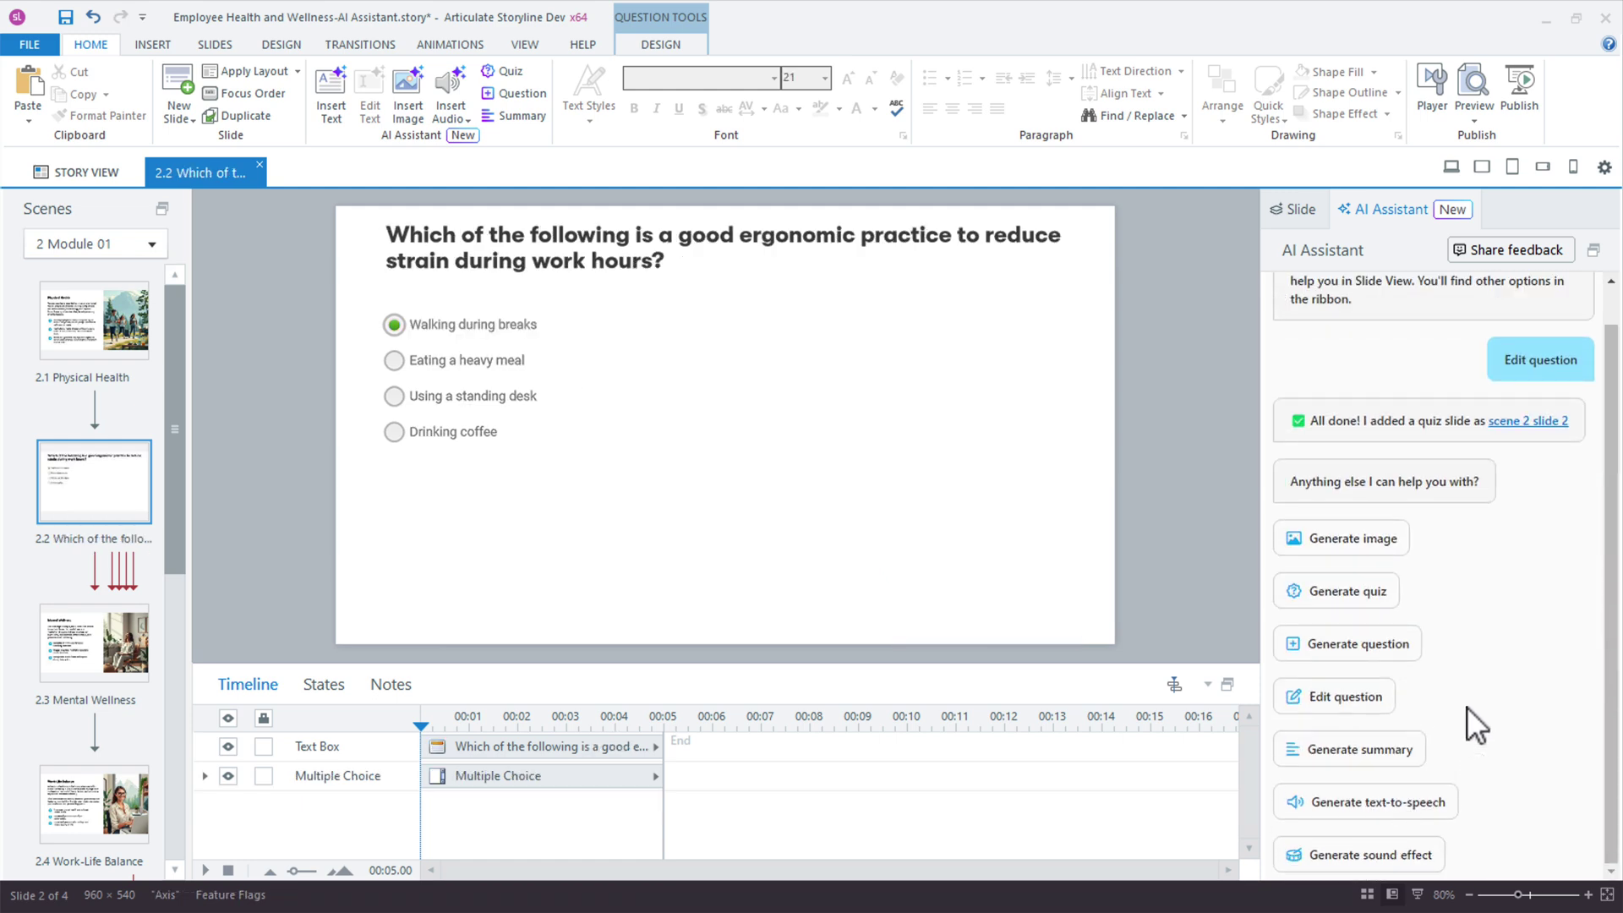
{"action": "left_click", "coordinate": [723, 264]}
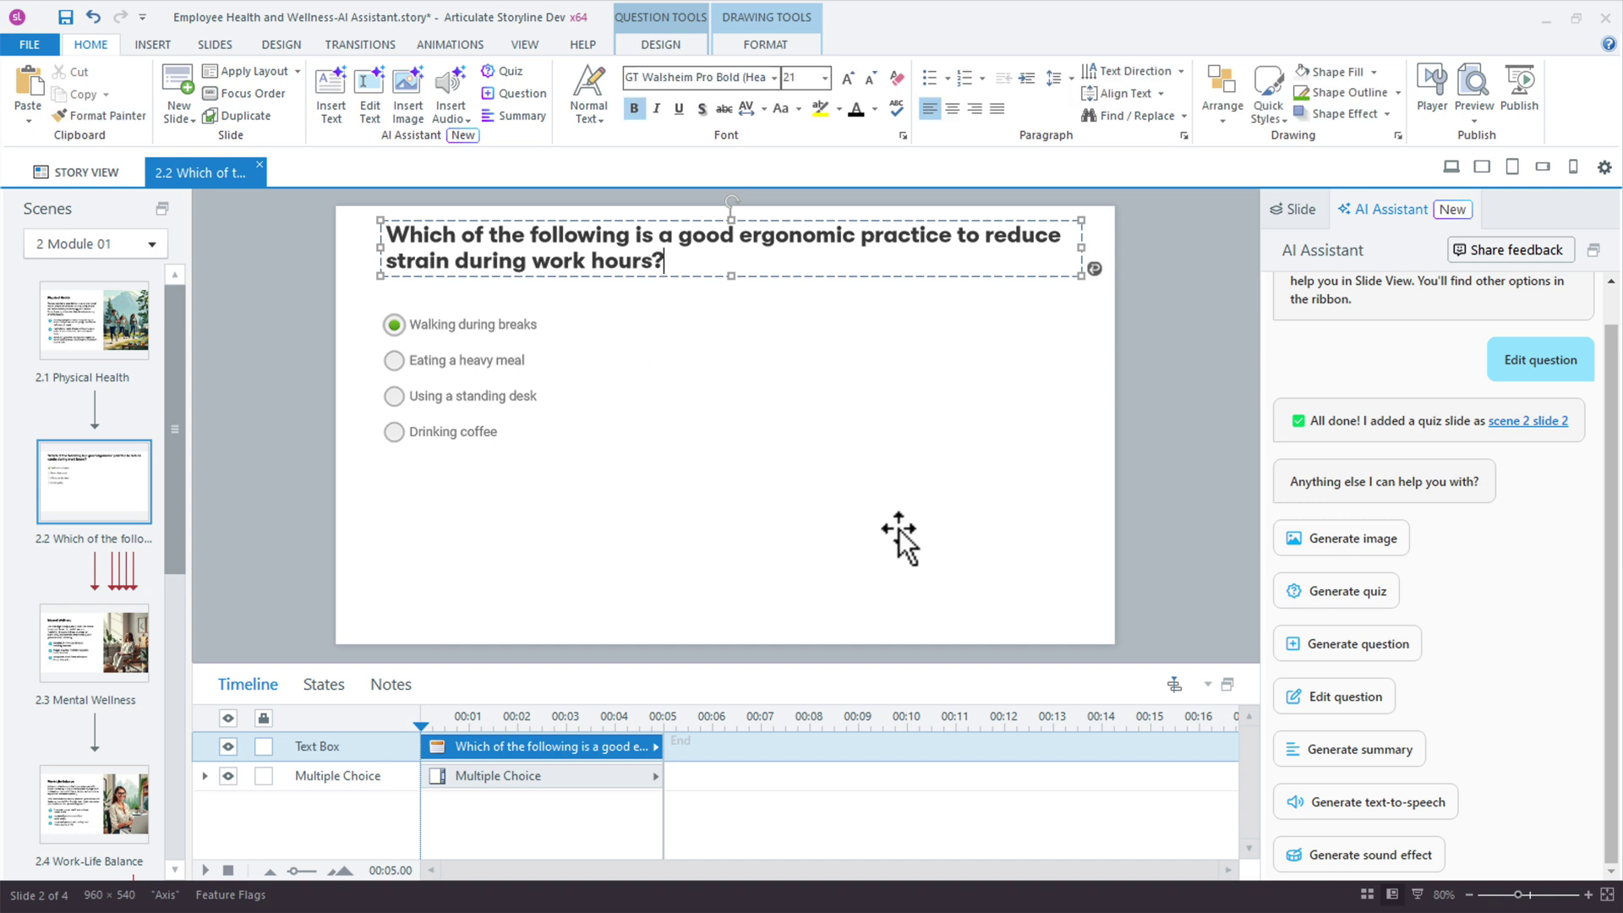